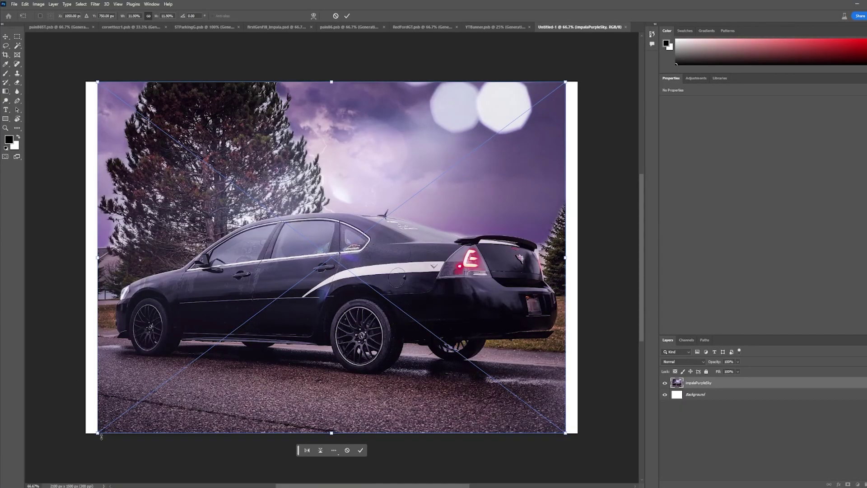
Step: Scale the Impala photo down in two passes and centre it, leaving wide white margins
drag(96, 434, 244, 319)
drag(381, 208, 309, 265)
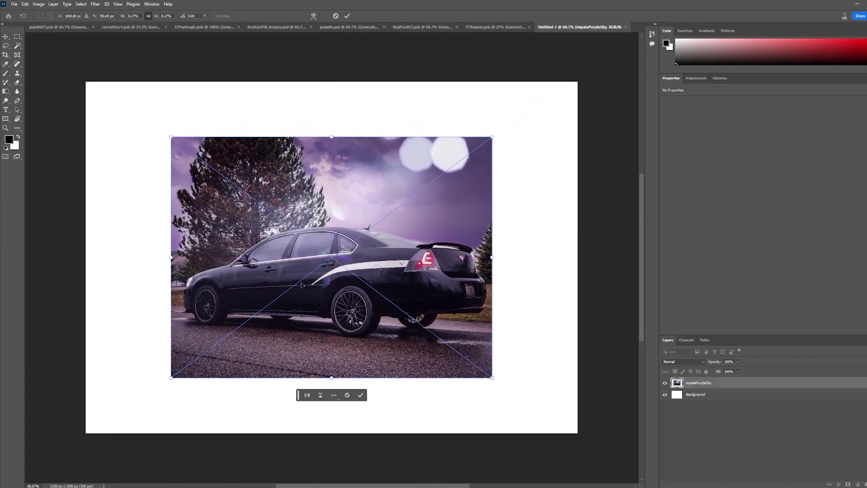
drag(264, 376, 271, 349)
drag(304, 274, 292, 289)
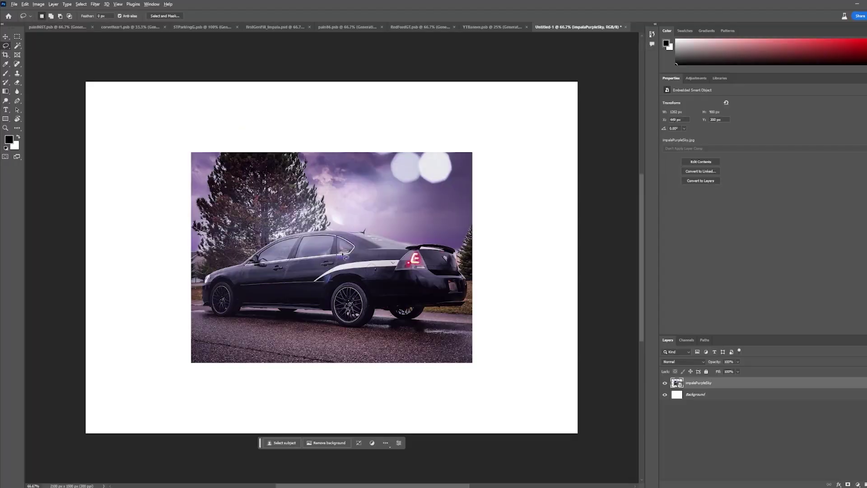
scroll(342, 255, up, 5)
Step: Lasso the rear side window sticker and run Generative Fill with an empty prompt
scroll(341, 255, up, 6)
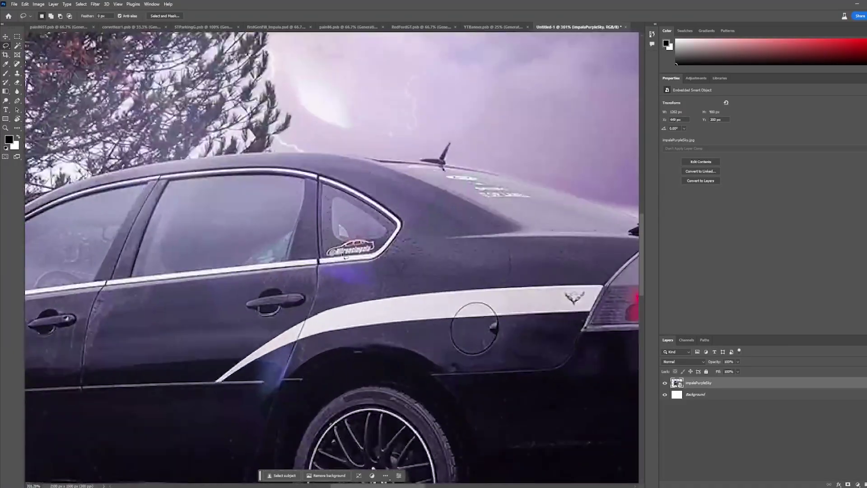
scroll(343, 255, up, 3)
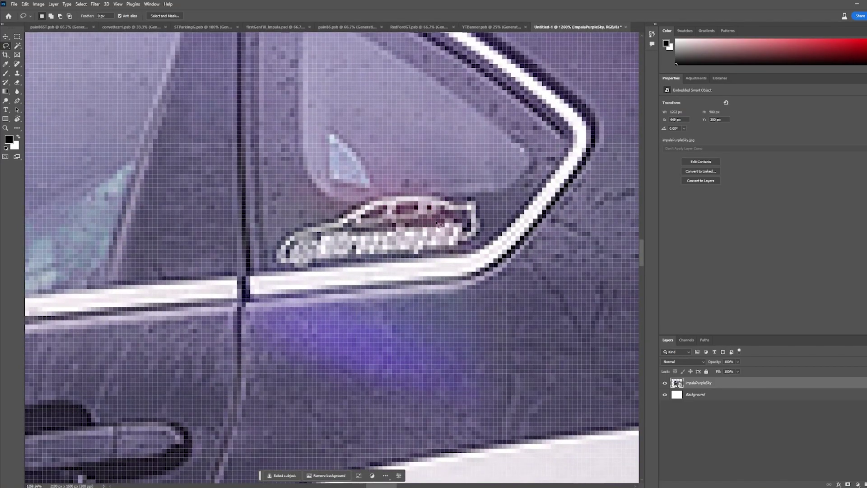
scroll(438, 223, down, 3)
scroll(450, 252, up, 3)
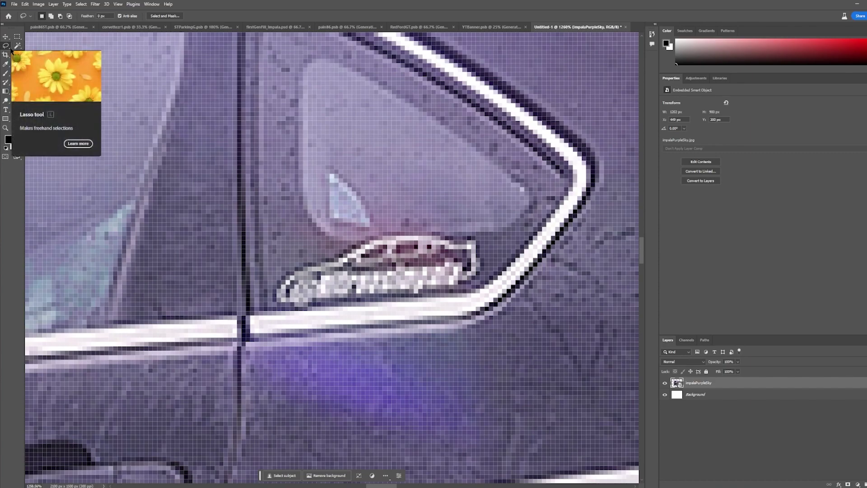
drag(374, 227, 341, 236)
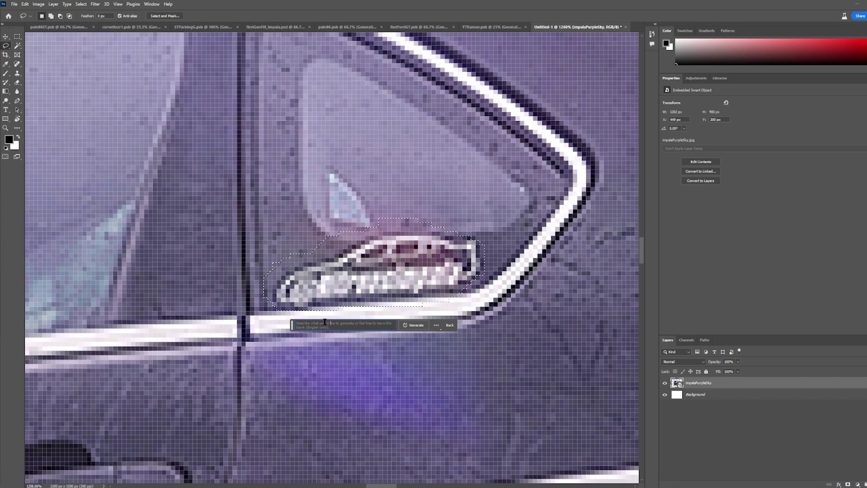
click(325, 322)
click(410, 325)
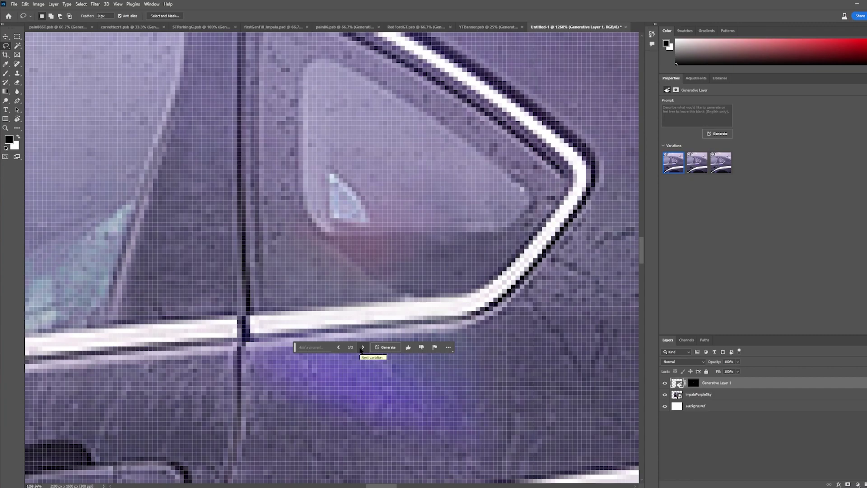
Step: Cycle through the three rear-window fill variations and settle on variation 2/3
click(362, 347)
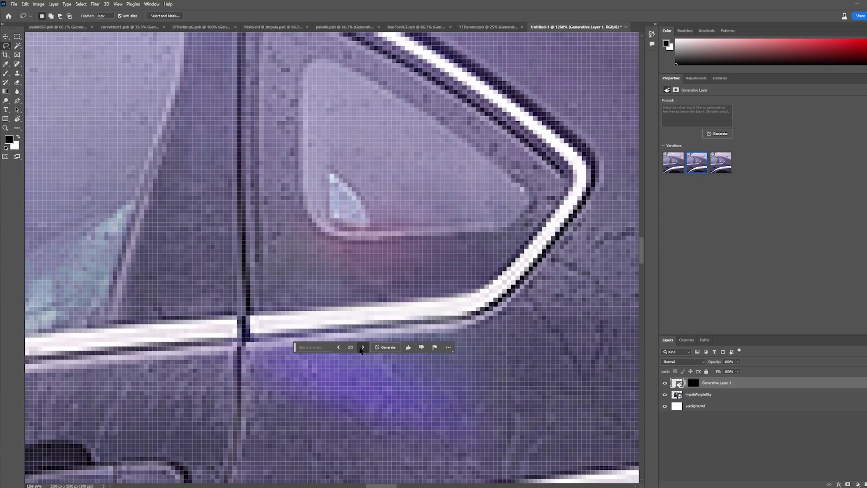
click(362, 348)
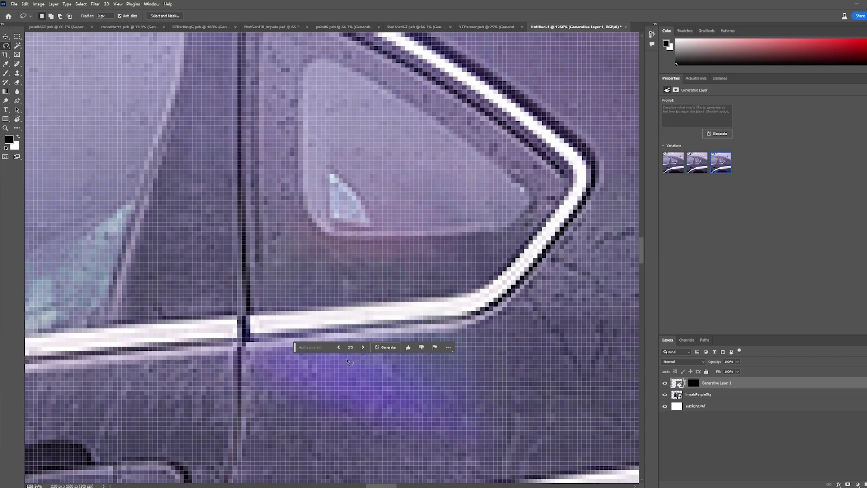
scroll(380, 250, down, 8)
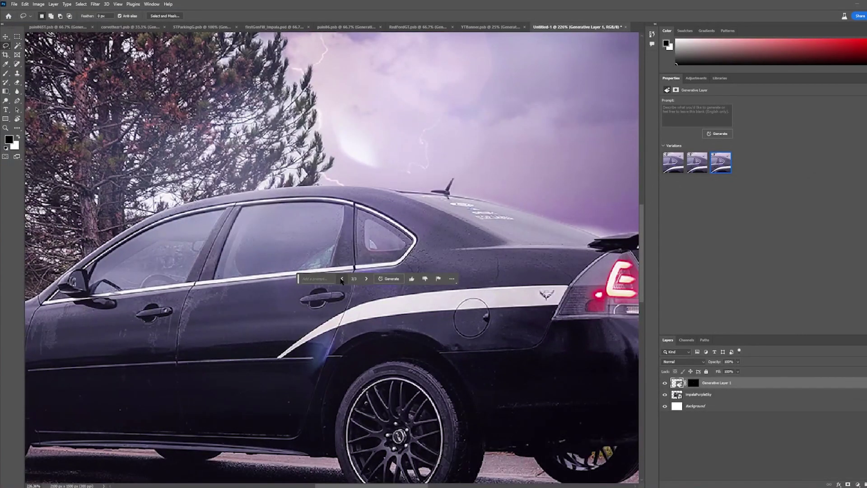
click(341, 279)
click(342, 279)
click(366, 279)
Step: Fit the image on screen and toggle Generative Layer 1 off and on to compare
key(ctrl+0)
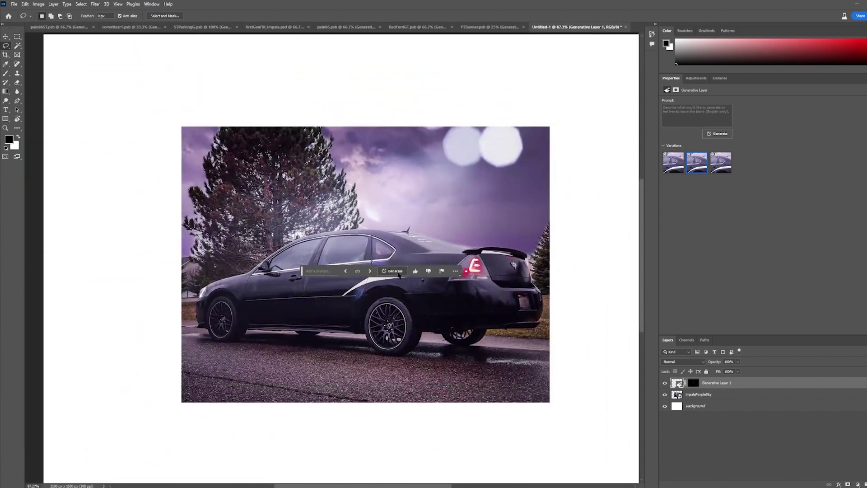
click(665, 383)
click(665, 382)
scroll(389, 259, up, 3)
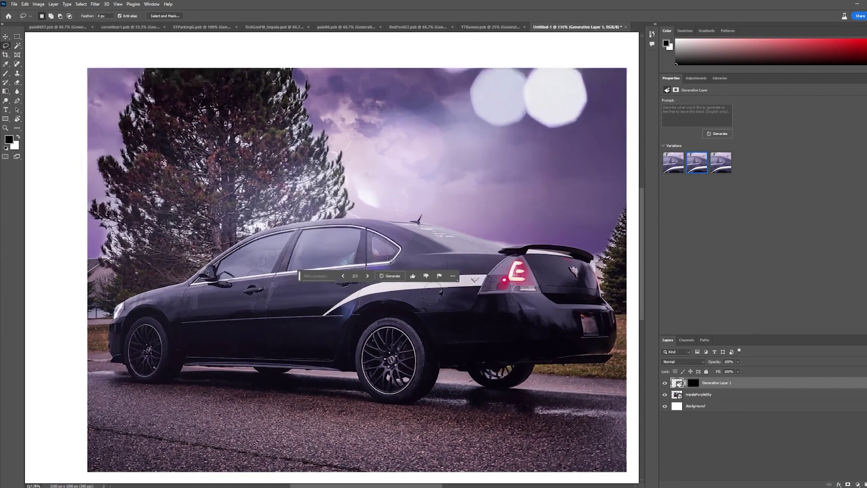
scroll(388, 259, up, 2)
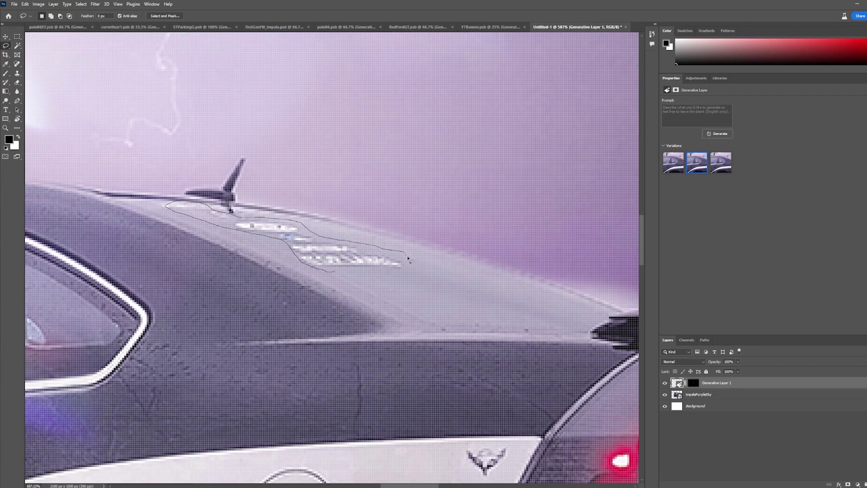
Step: Lasso the rear-window lettering, generate a fill, and keep variation 2/3
drag(374, 275, 374, 275)
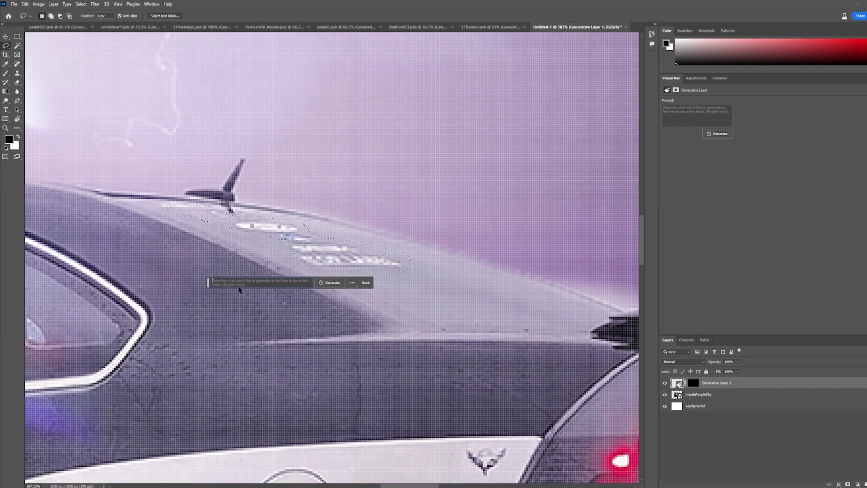
click(331, 283)
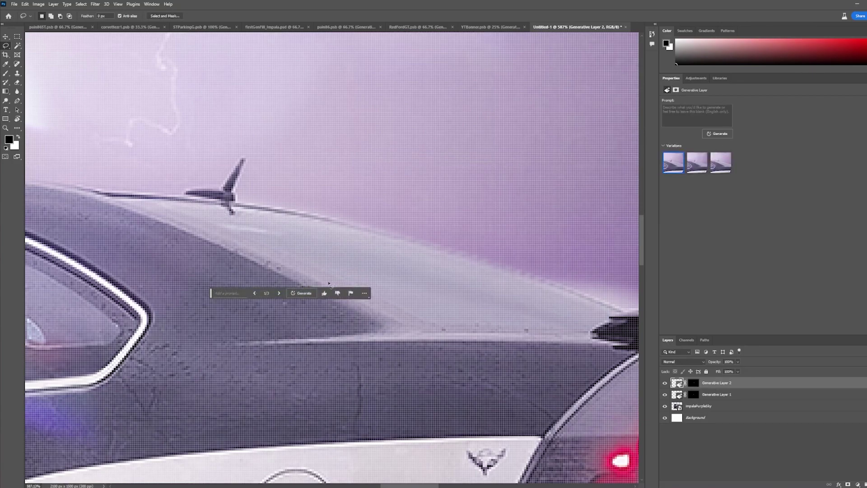
click(279, 293)
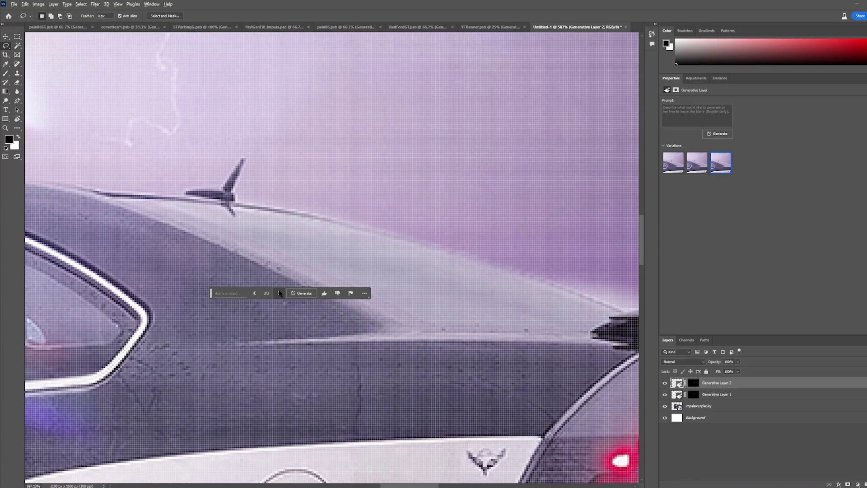
scroll(280, 293, down, 5)
click(246, 309)
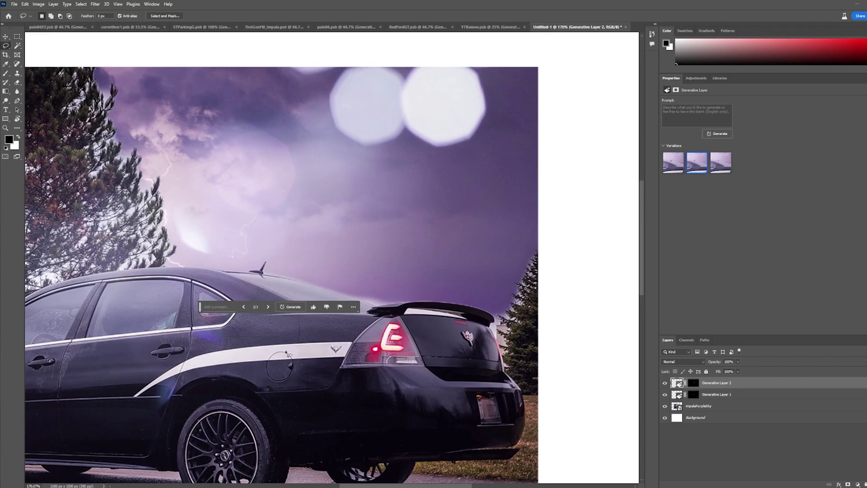
Step: Move the floating prompt bar off the car
scroll(334, 352, down, 5)
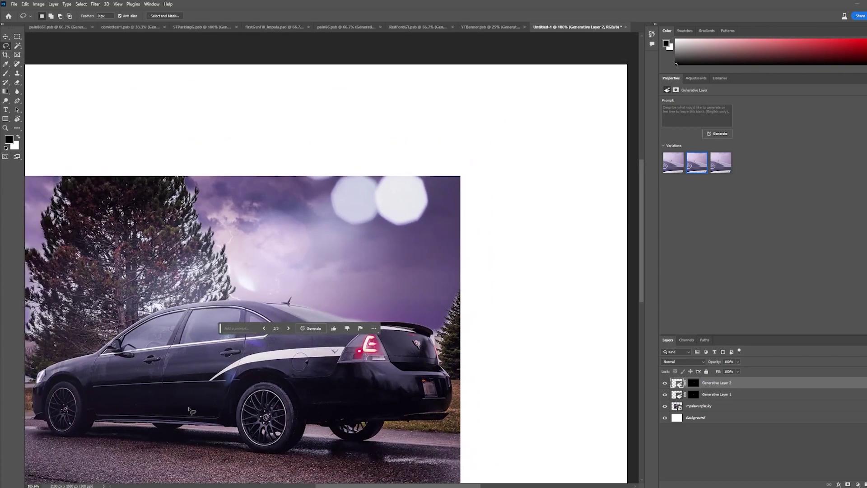
scroll(192, 411, down, 3)
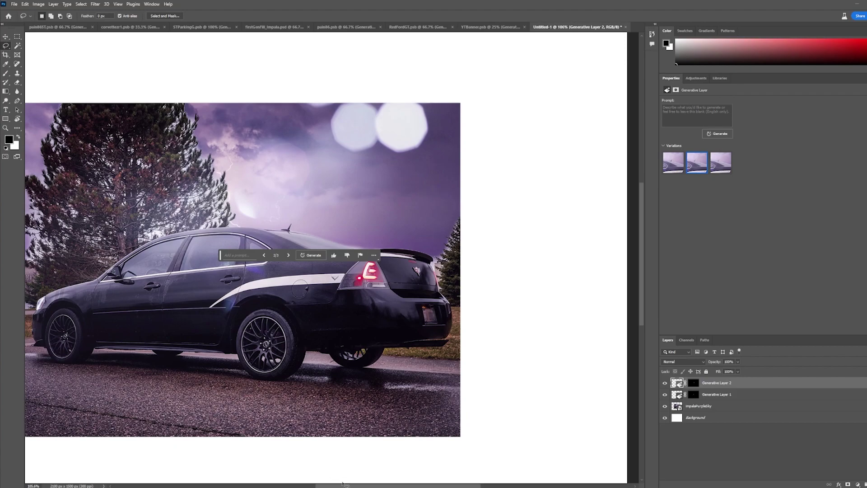
scroll(343, 484, left, 3)
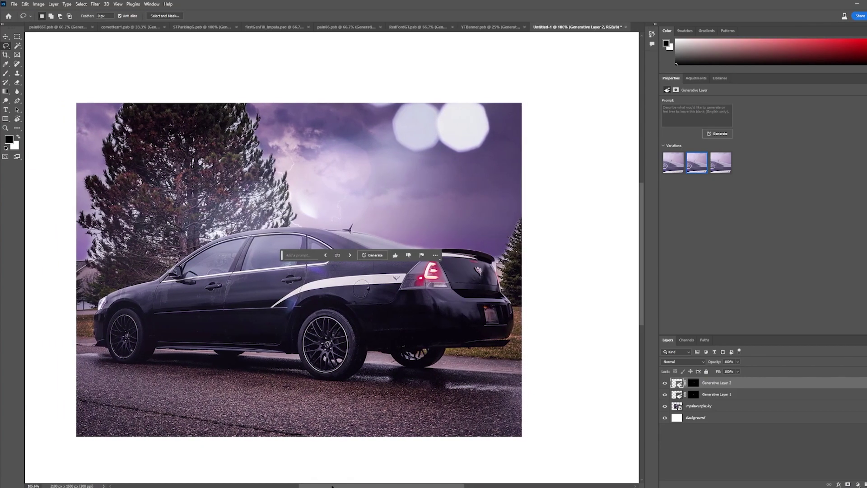
scroll(365, 273, up, 3)
drag(277, 240, 404, 432)
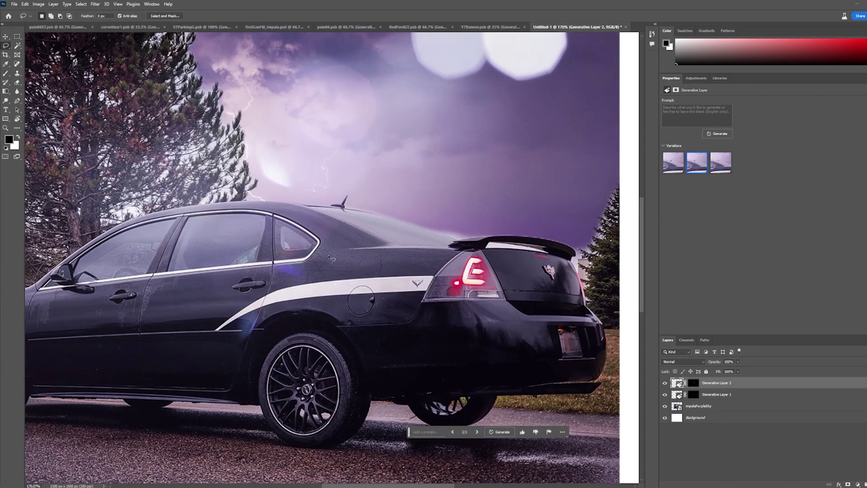
scroll(420, 289, up, 8)
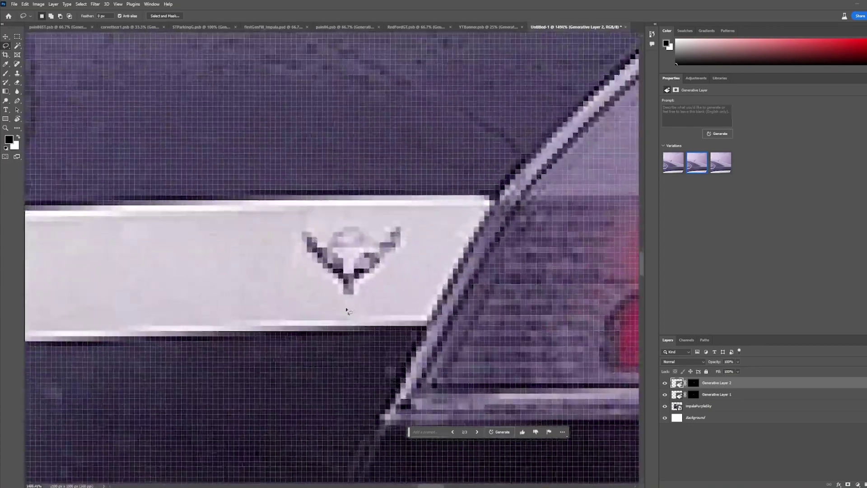
Step: Lasso the emblem on the white side stripe by the tail light and generate a fill to remove it
drag(348, 308, 302, 282)
mouse_move(327, 220)
mouse_down()
mouse_move(397, 286)
mouse_move(375, 296)
mouse_up()
click(299, 320)
click(399, 321)
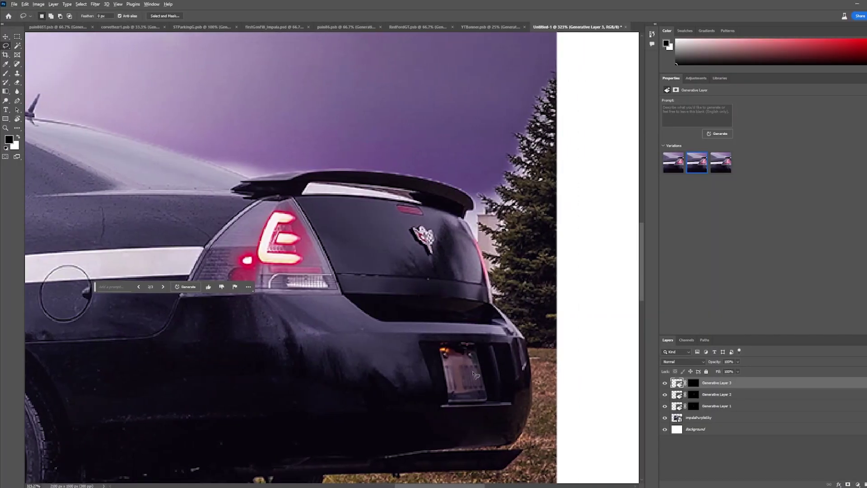
scroll(475, 374, up, 10)
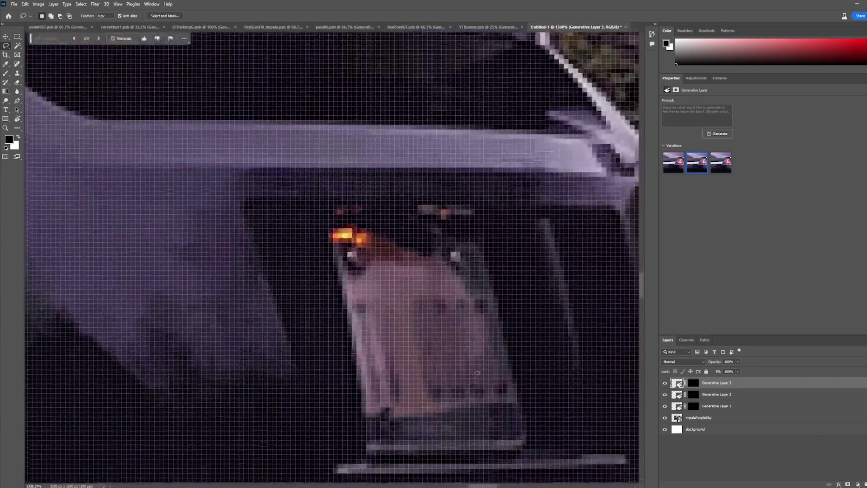
Step: Lasso the rear licence plate and generate a fill with a 'remove' prompt
scroll(476, 373, down, 3)
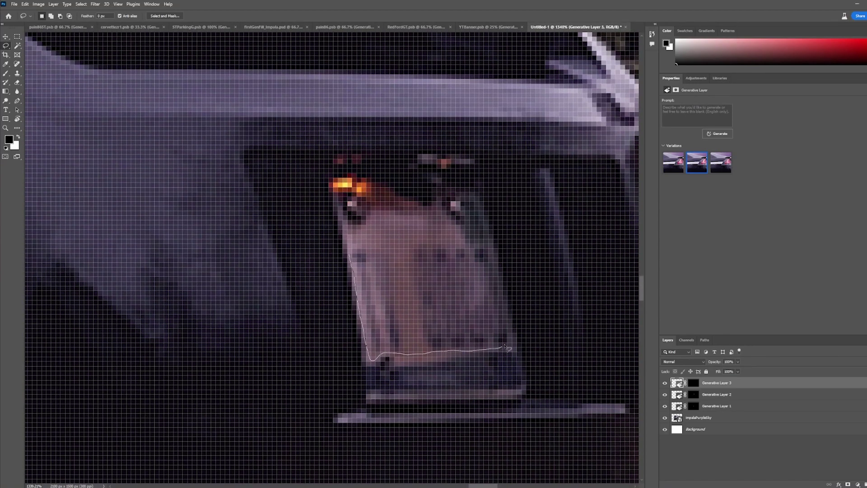
mouse_move(487, 241)
mouse_down()
mouse_move(396, 233)
mouse_move(352, 252)
mouse_up()
click(372, 370)
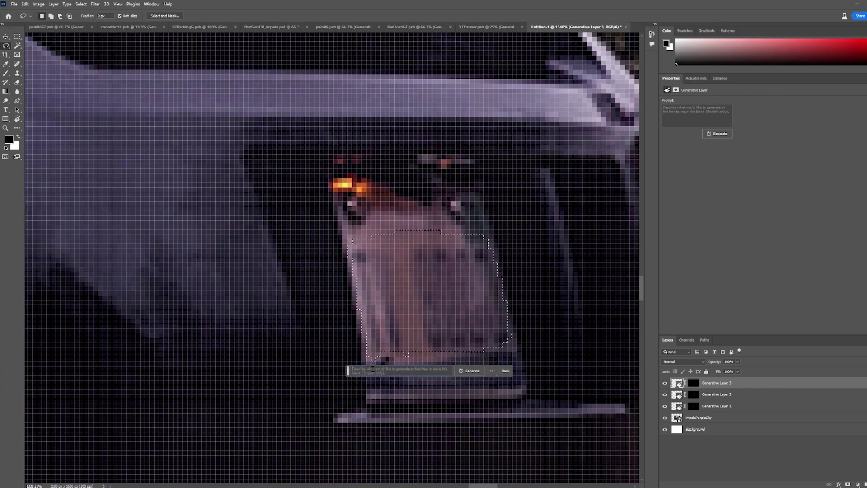
key(Return)
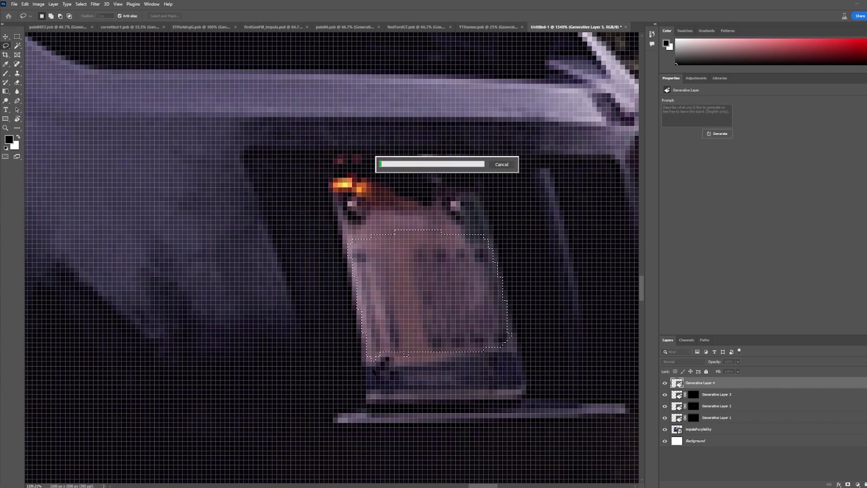
Step: Browse the plate variations, then generate three more for six in total
scroll(374, 371, down, 5)
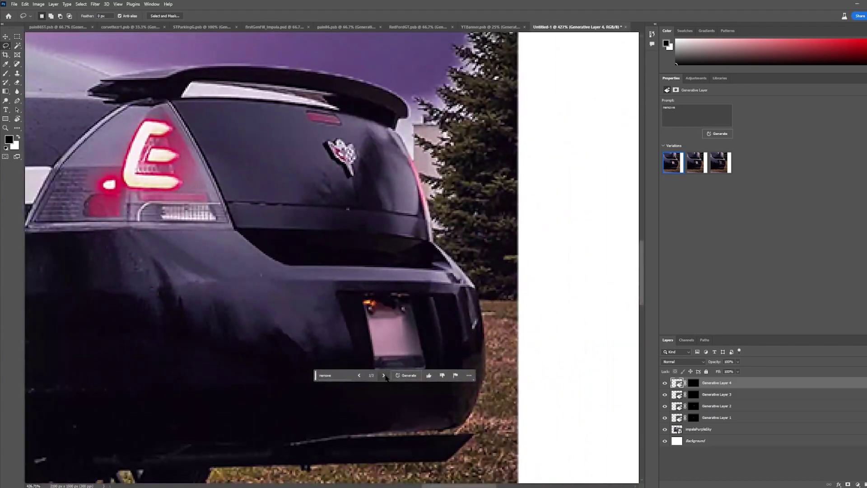
click(384, 375)
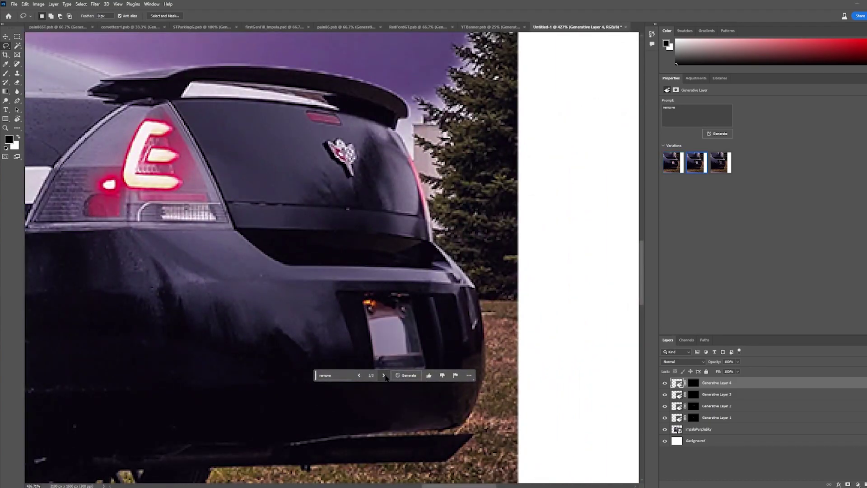
click(384, 376)
click(359, 375)
scroll(409, 322, down, 8)
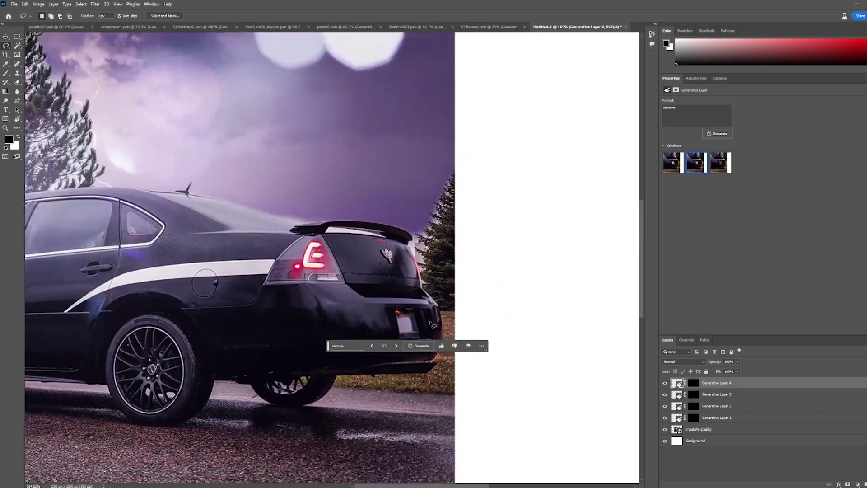
scroll(425, 334, up, 8)
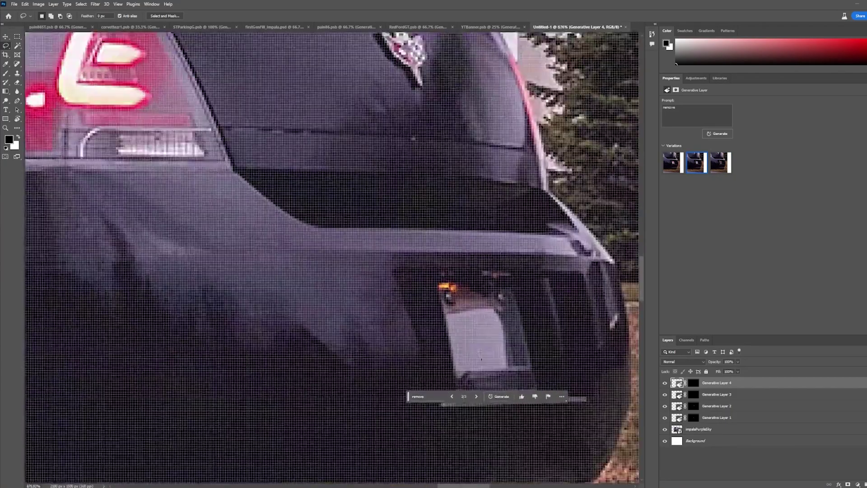
click(465, 351)
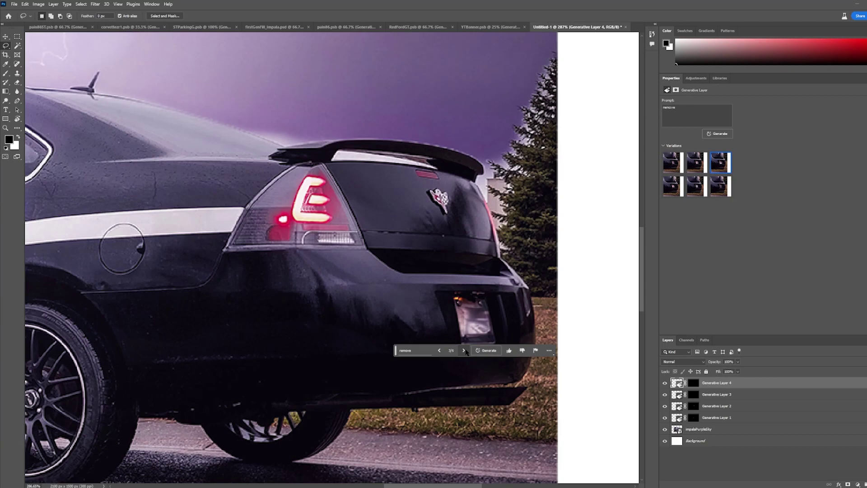
click(421, 350)
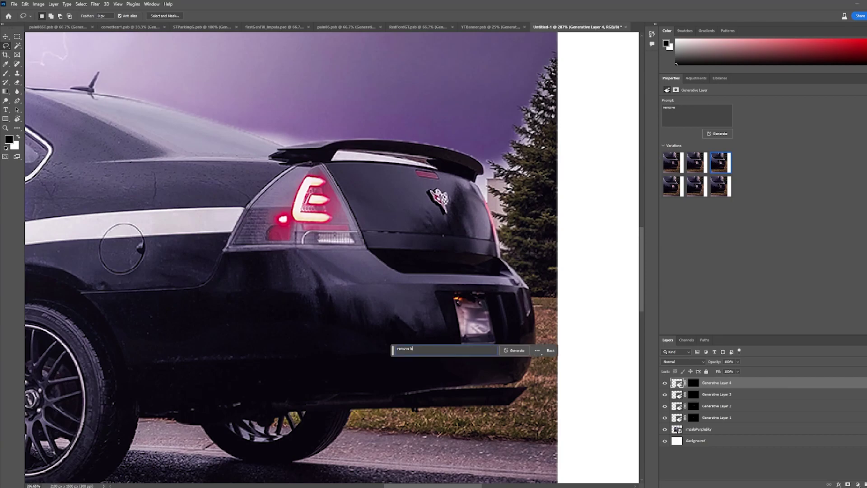
Step: Extend the plate prompt to ask for removing the letters, regenerate, and keep variation 3/9
text(ering)
key(Return)
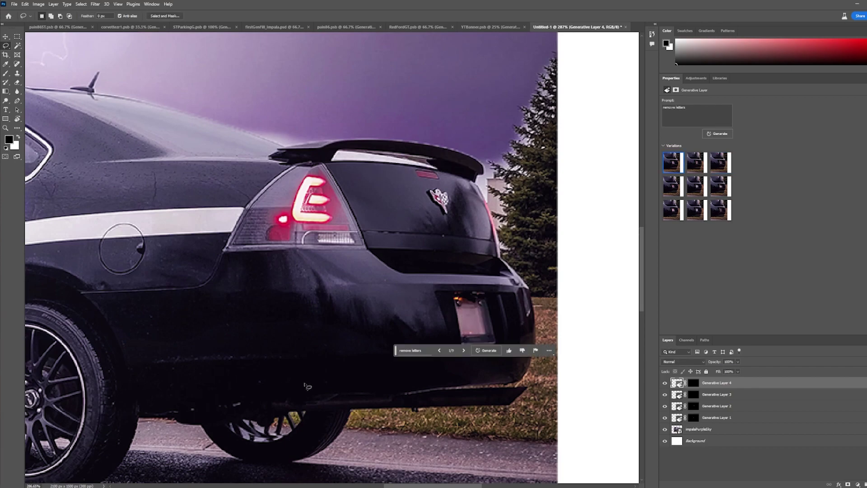
click(464, 351)
click(463, 351)
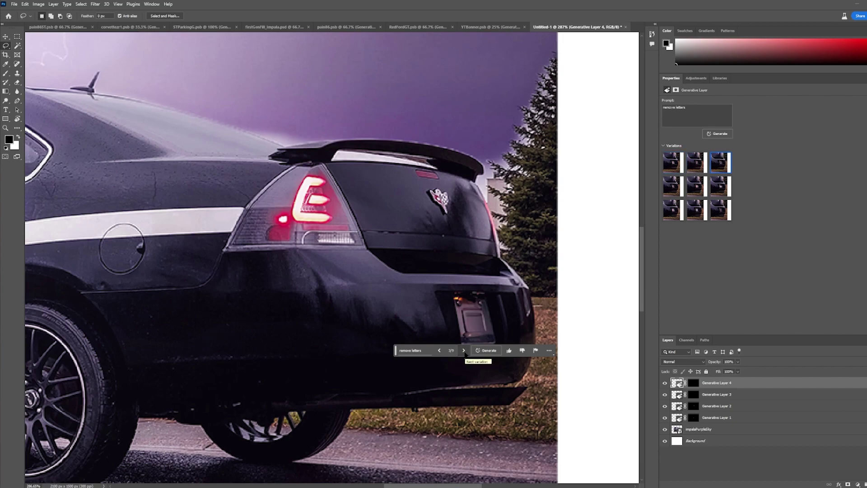
scroll(392, 323, down, 4)
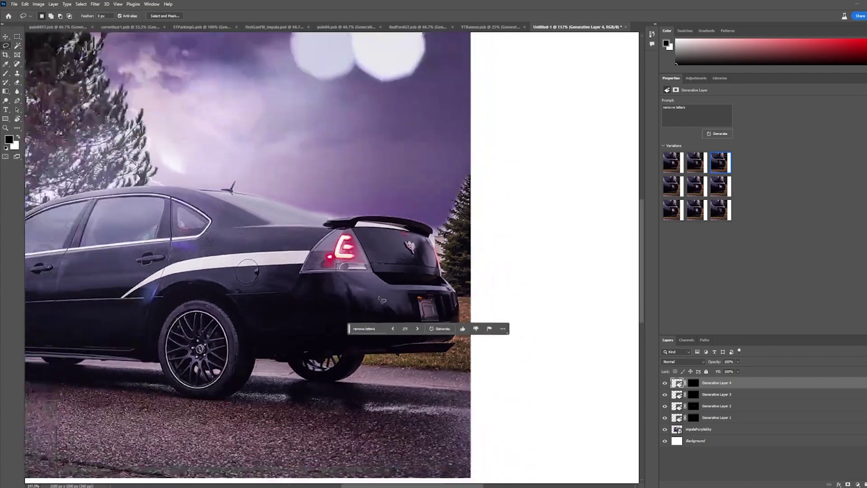
drag(367, 486, 338, 486)
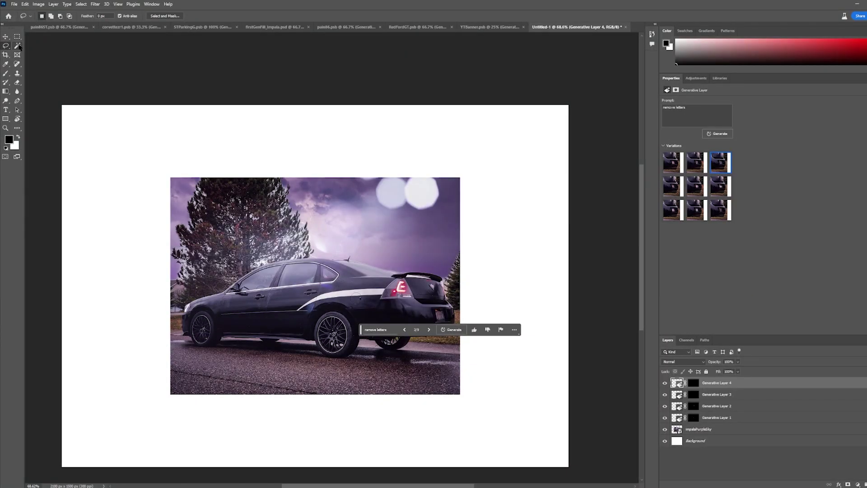
click(19, 46)
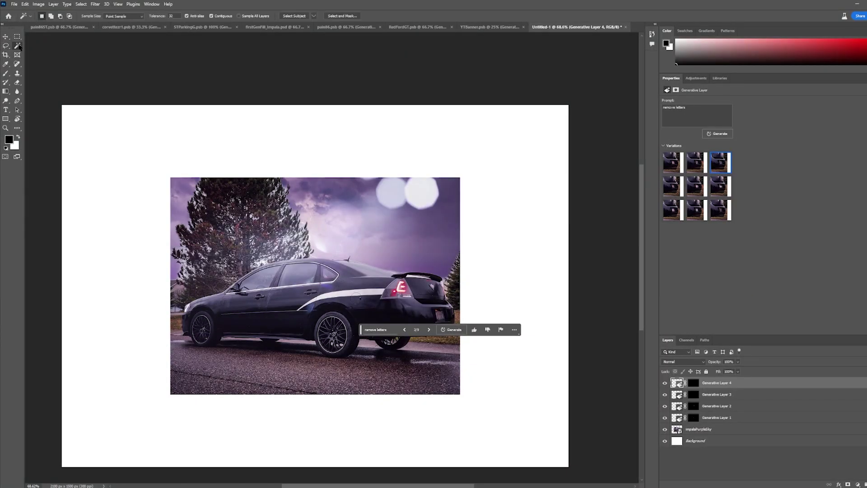
Step: Magic Wand the white margin on the ImpalaPurpleSky layer and expand the selection slightly
click(114, 175)
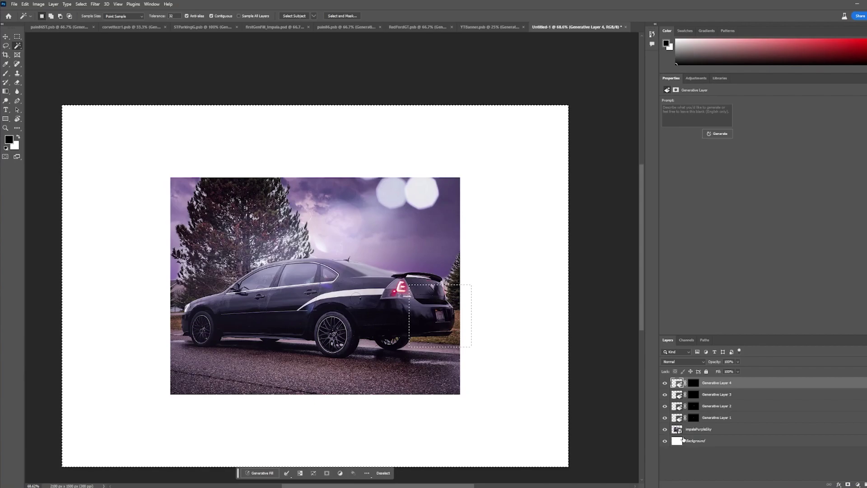
click(696, 431)
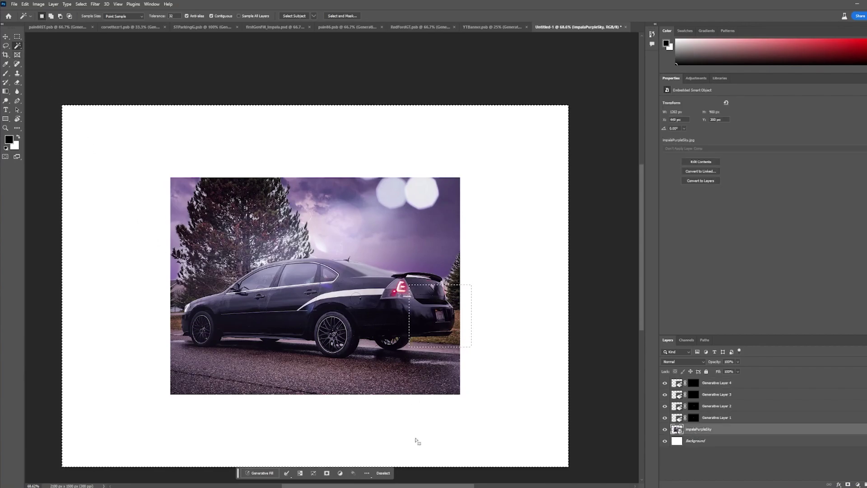
click(151, 203)
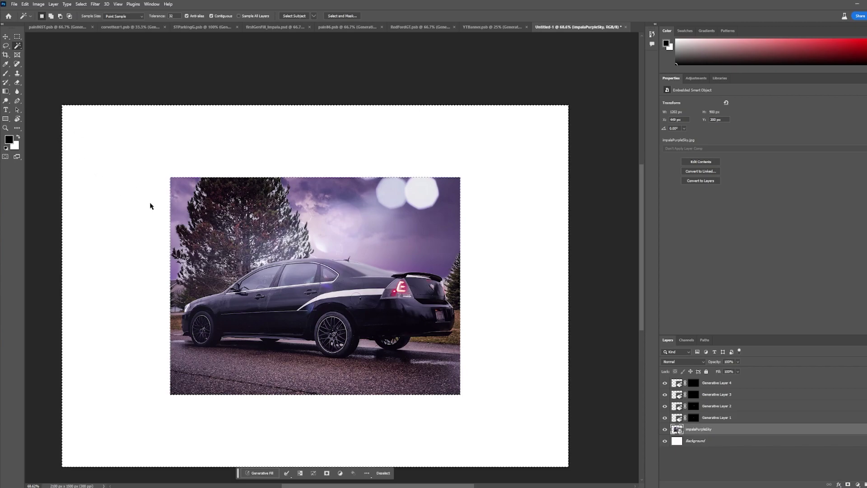
click(80, 4)
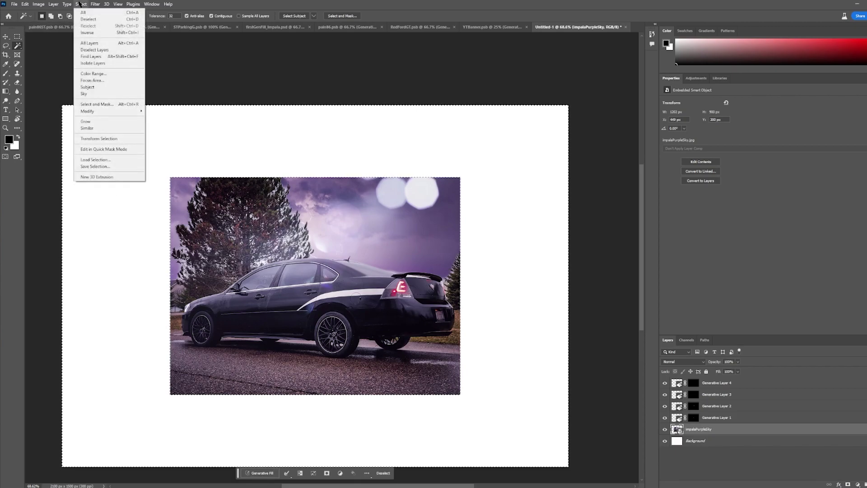
mouse_move(127, 111)
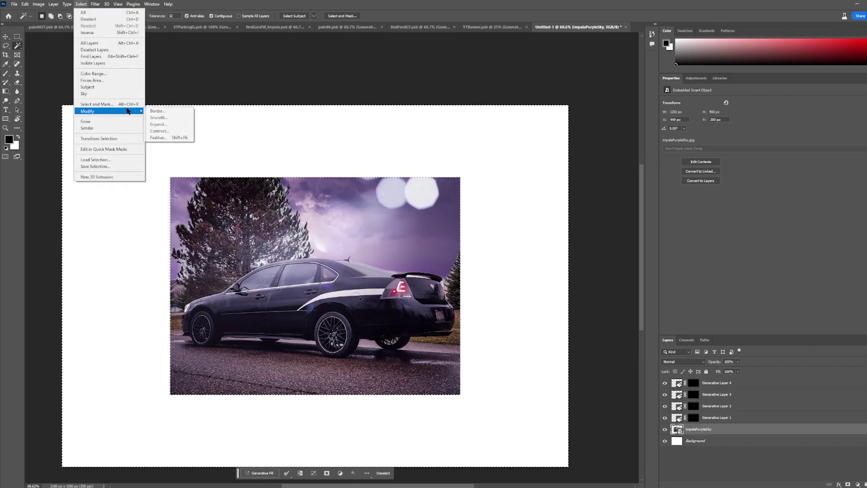
click(171, 124)
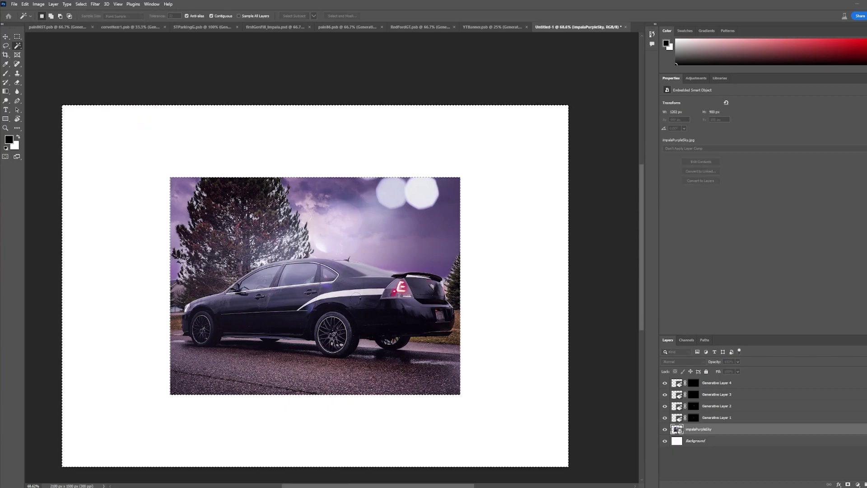
key(Return)
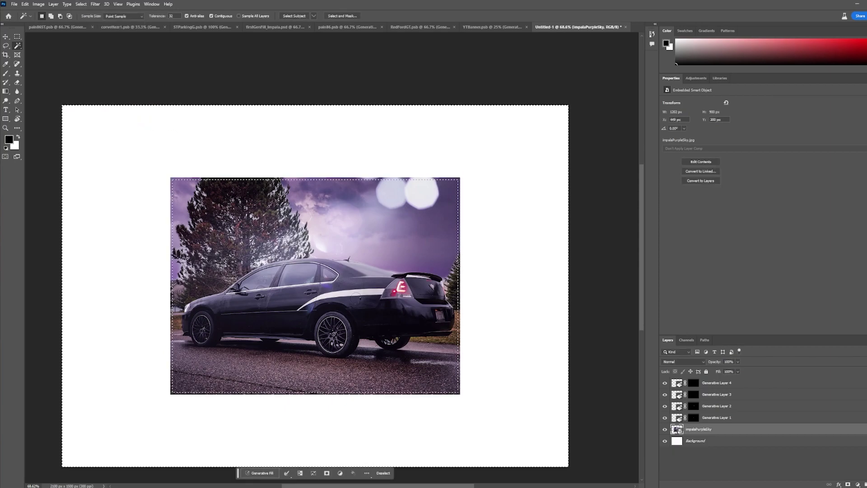
Step: Generate empty-prompt sky, trees and road into the white margin, keeping variation 2/3
click(262, 474)
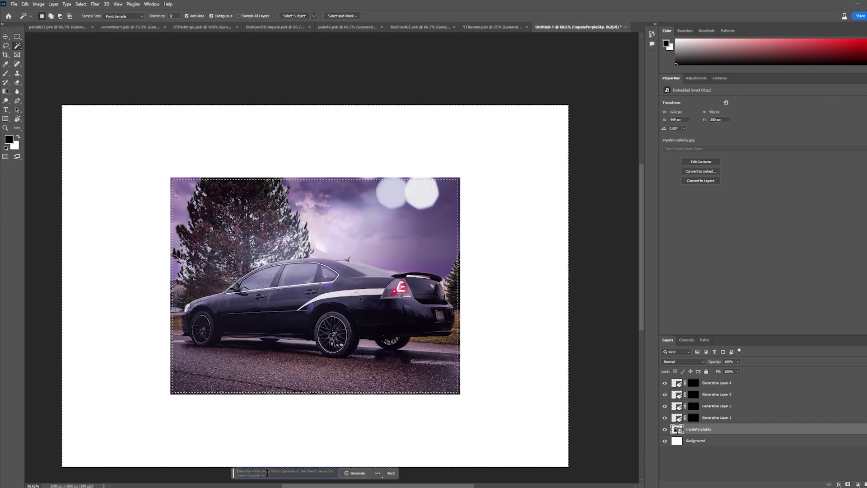
click(363, 475)
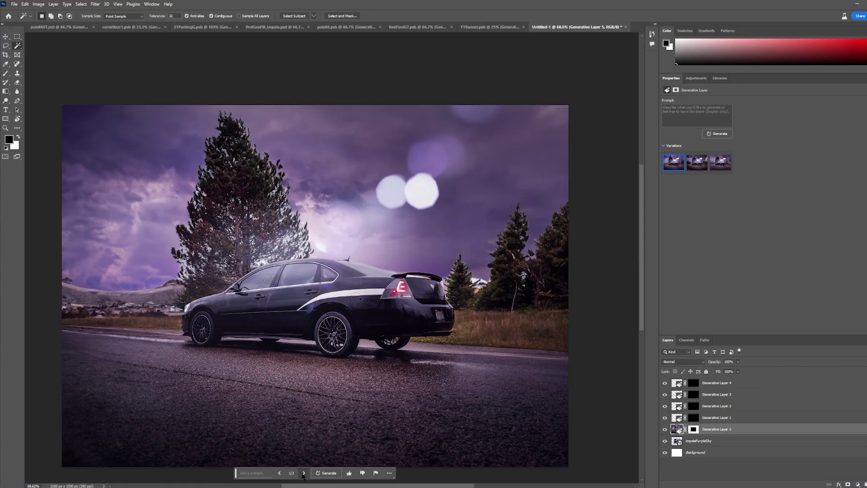
click(303, 475)
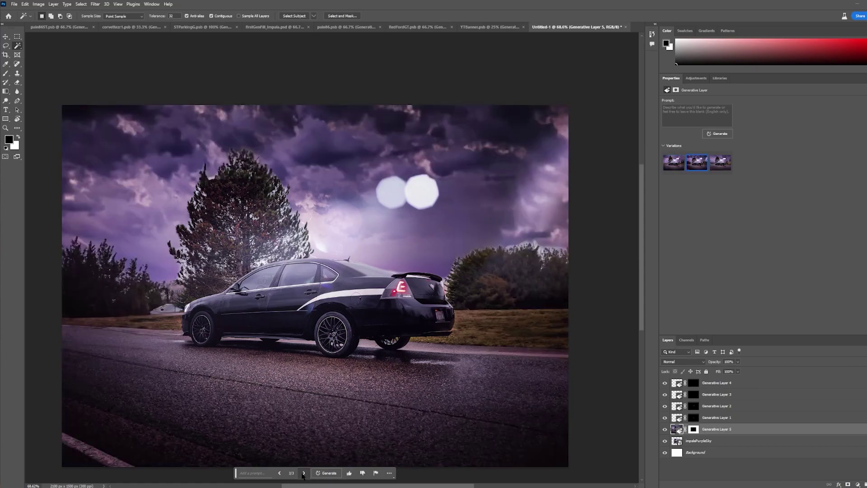